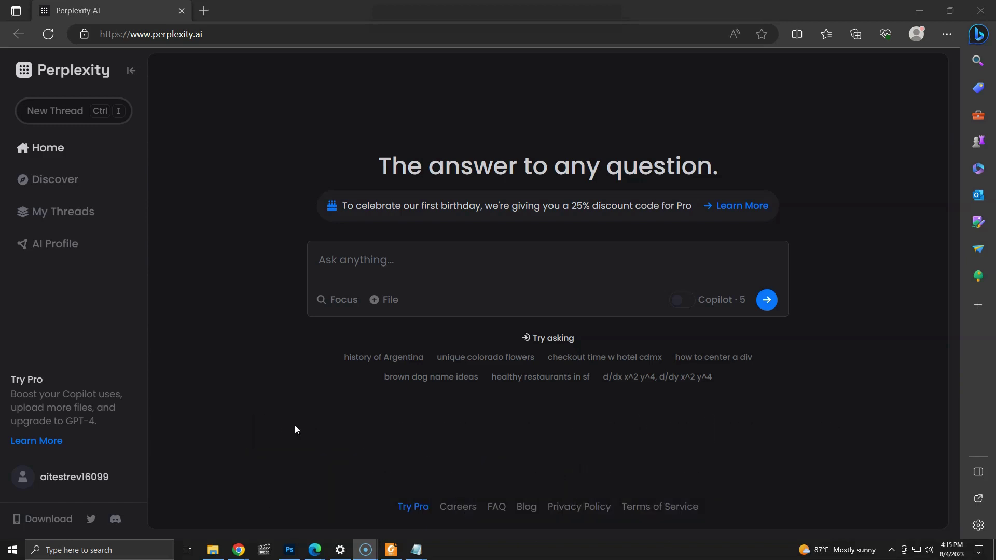
Attach 'The Infinite Game - Simon Sinek.pdf' from the Documents folder to the question
left_click(376, 306)
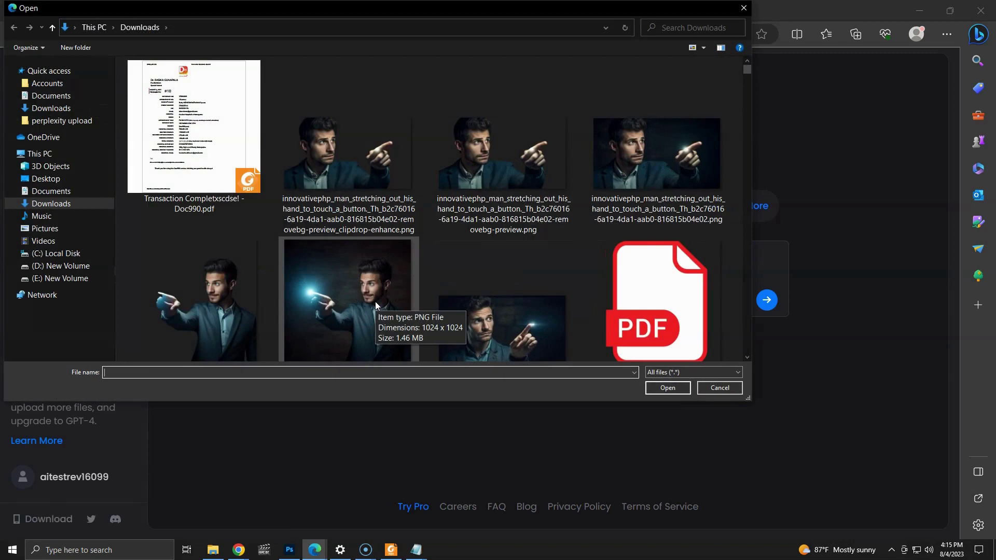
left_click(51, 191)
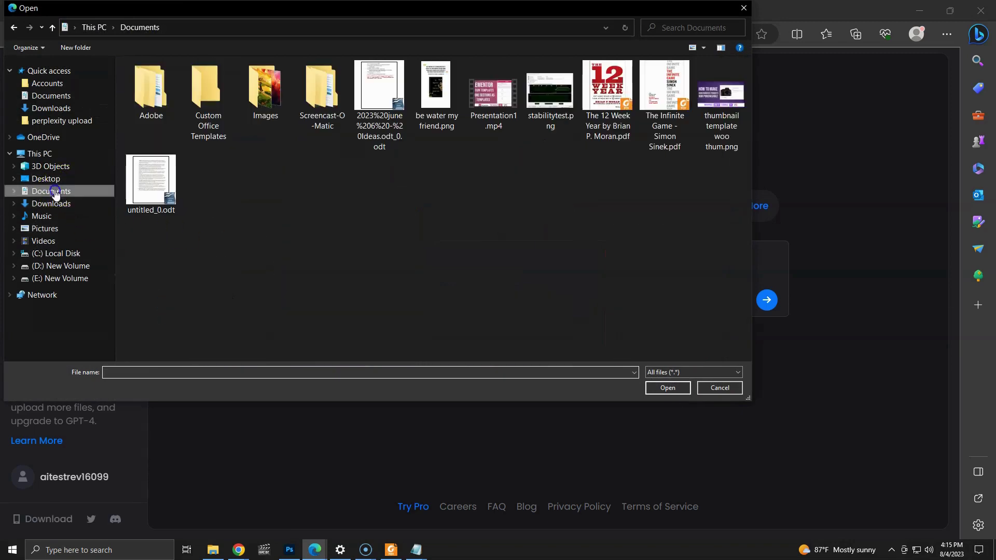
double_click(664, 107)
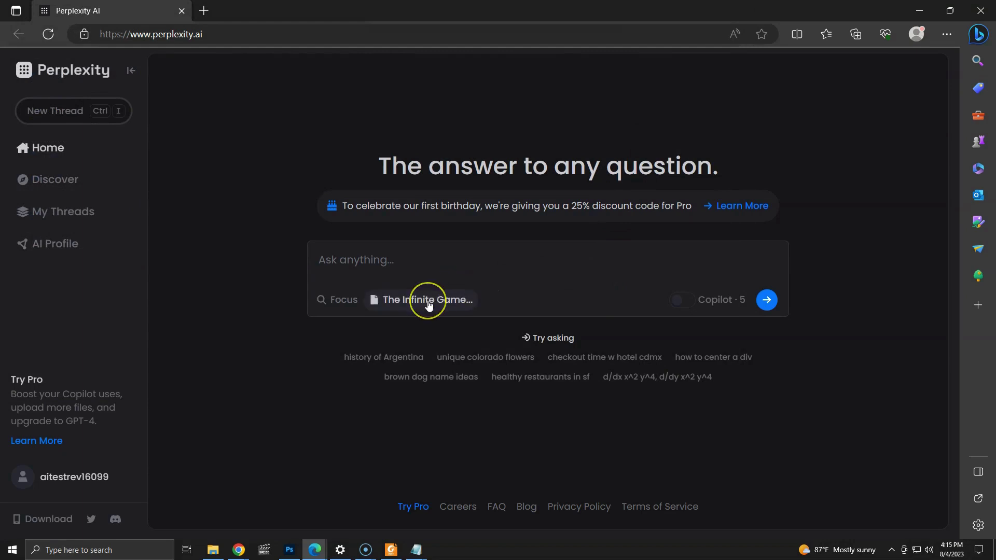
Ask 'what is this book about' about the uploaded PDF
left_click(410, 260)
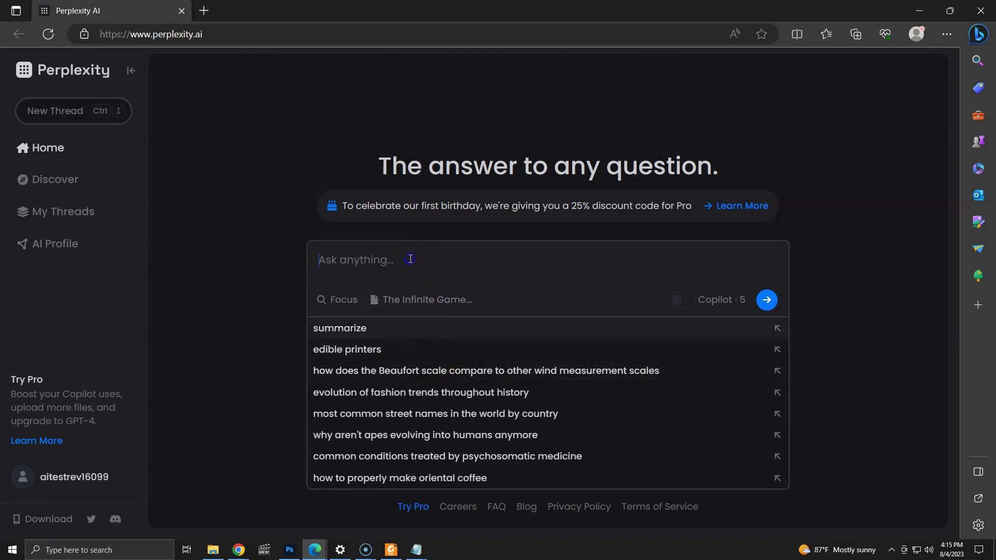
type("what i")
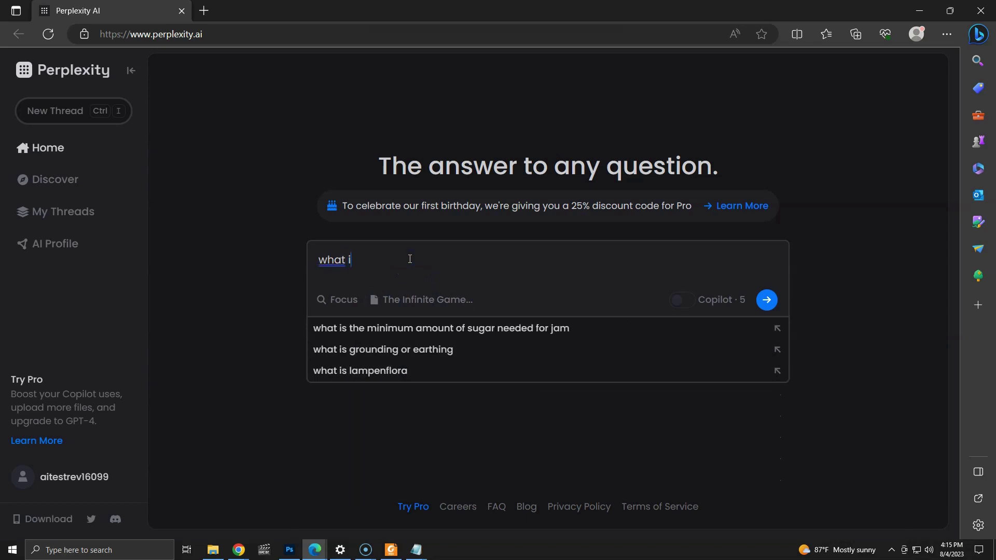
type("s this book about")
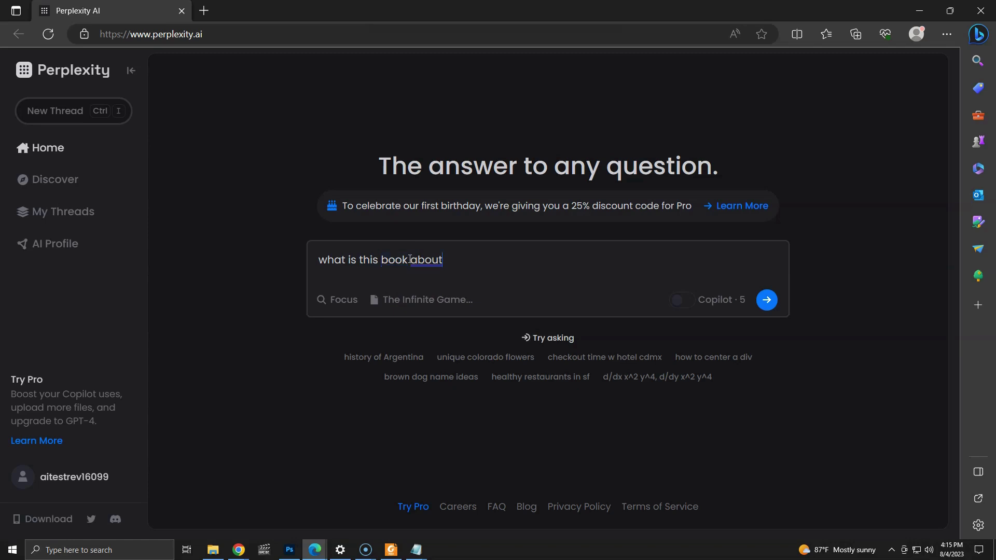
key("Return")
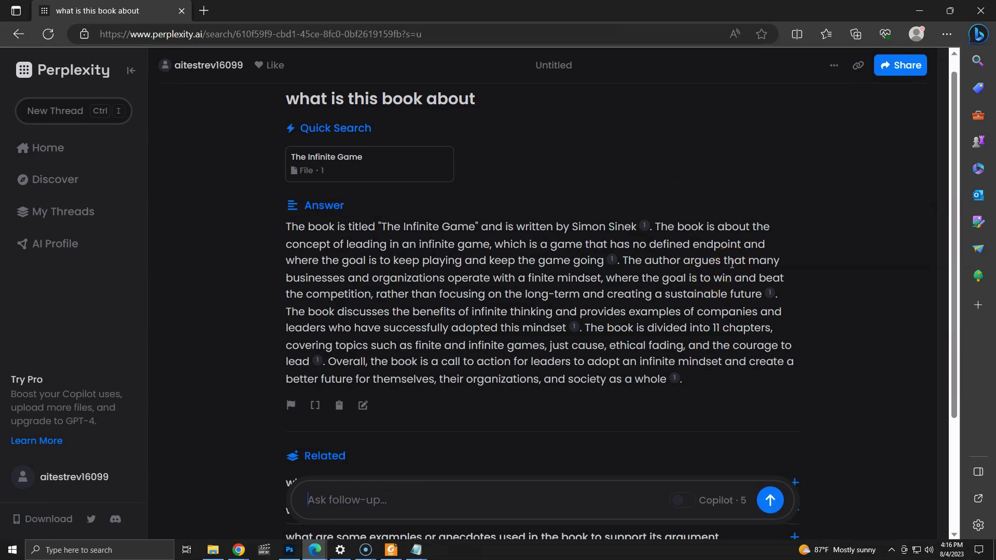
Pick the related question 'what is the main message or thesis of the book' and read the answer
scroll(756, 245, "down", 3)
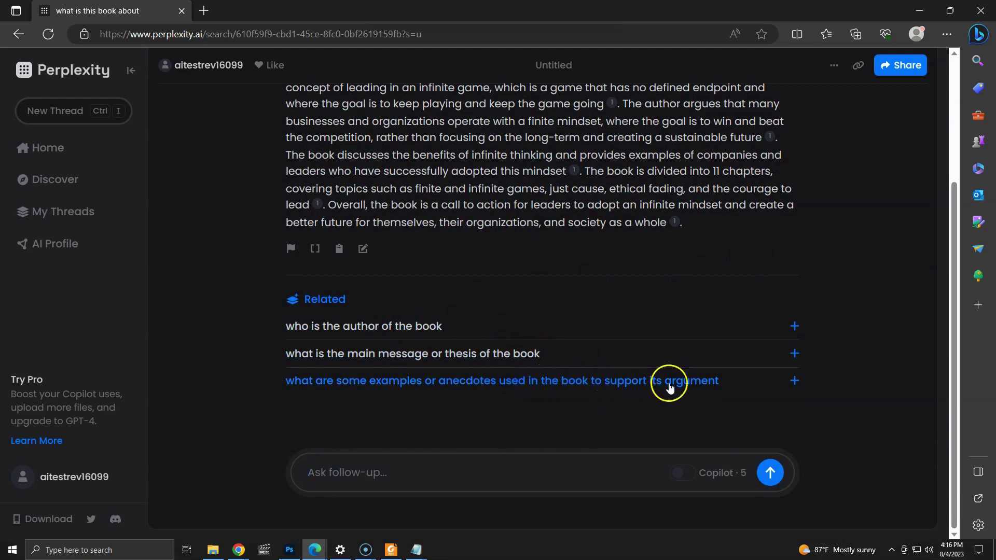
left_click(794, 355)
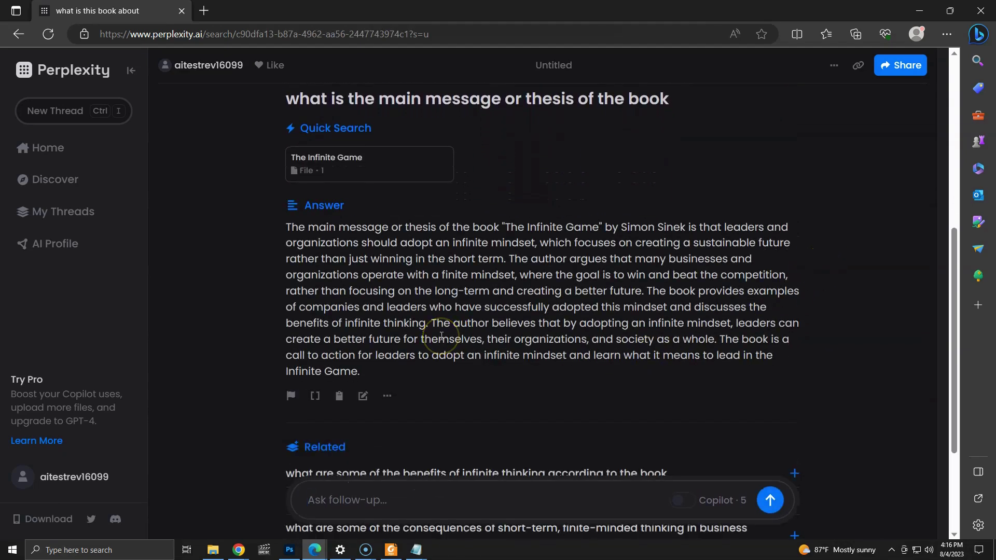
scroll(441, 336, "down", 3)
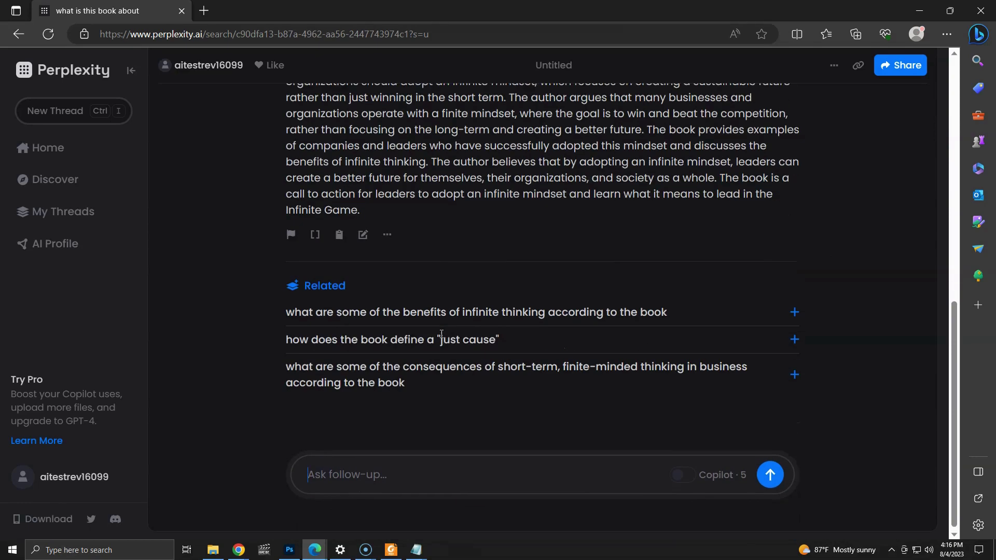
Ask how the book defines a just cause, then request a summary of chapter 6
left_click(471, 344)
type("can you su")
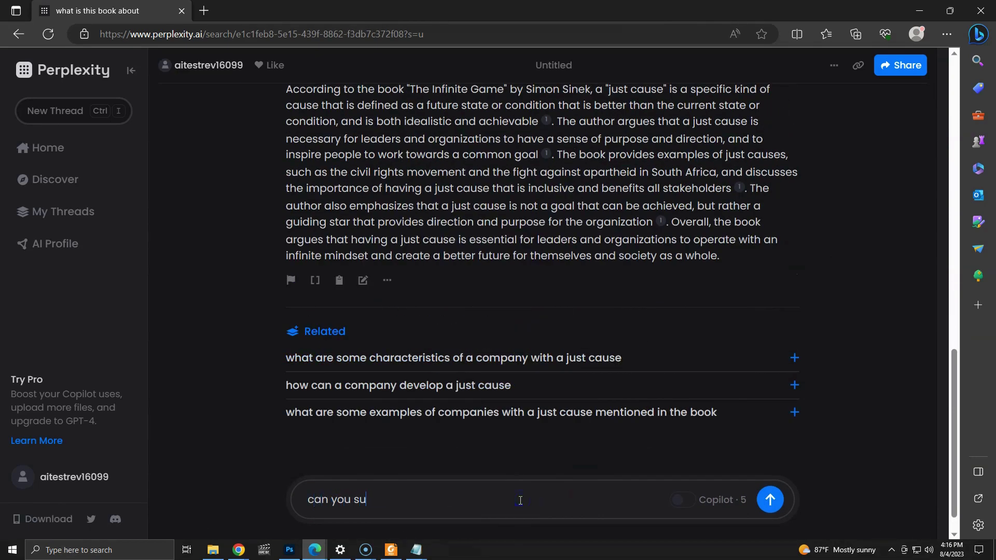
type("mmerize chapter 6")
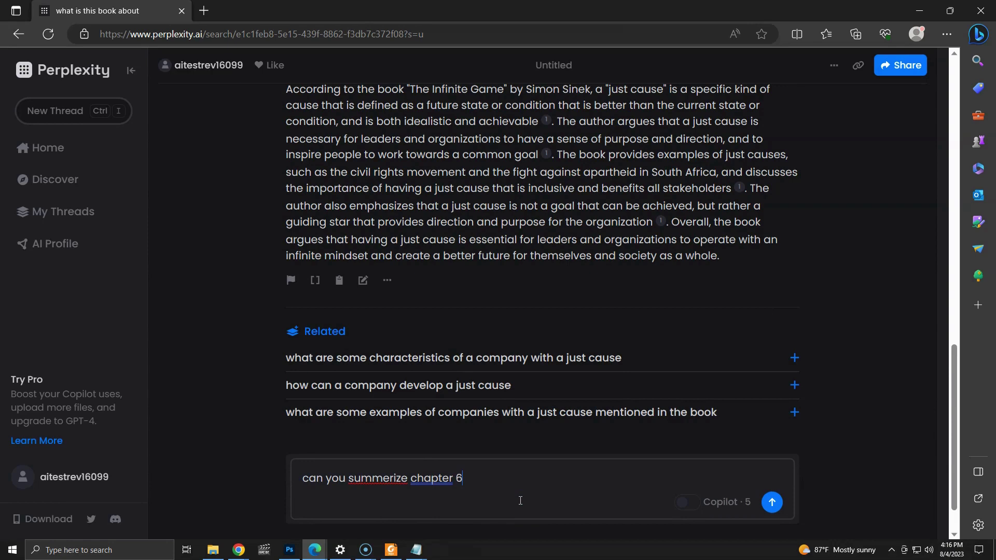
left_click(772, 502)
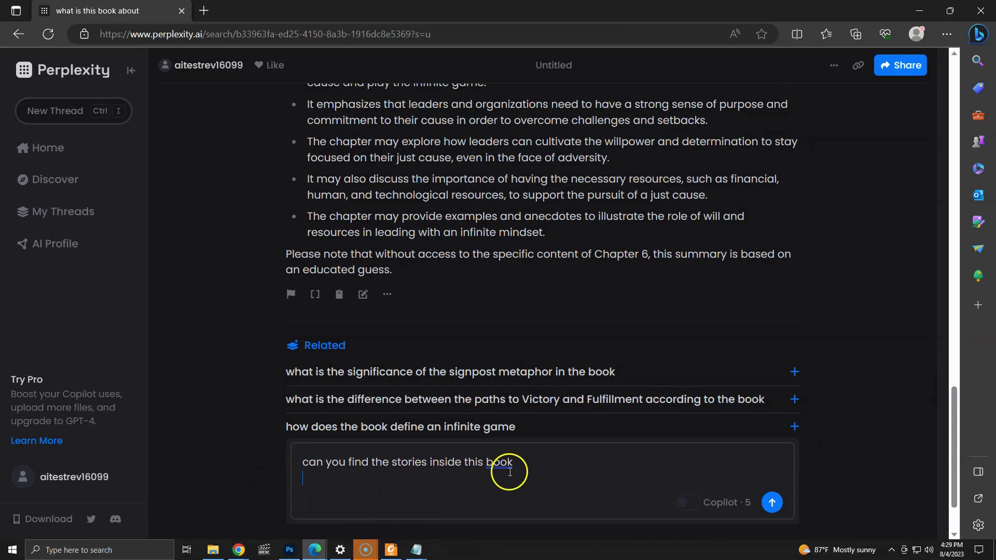
Get the book's stories listed, then ask 'what is fall of Blockbuster' using the copied phrase
left_click(773, 504)
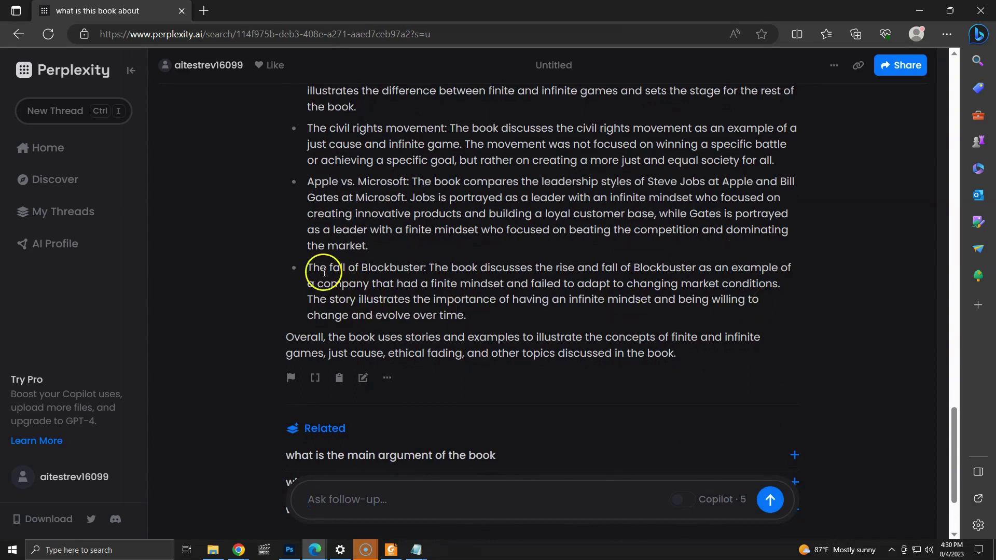
left_click_drag(330, 267, 432, 268)
key("ctrl+c")
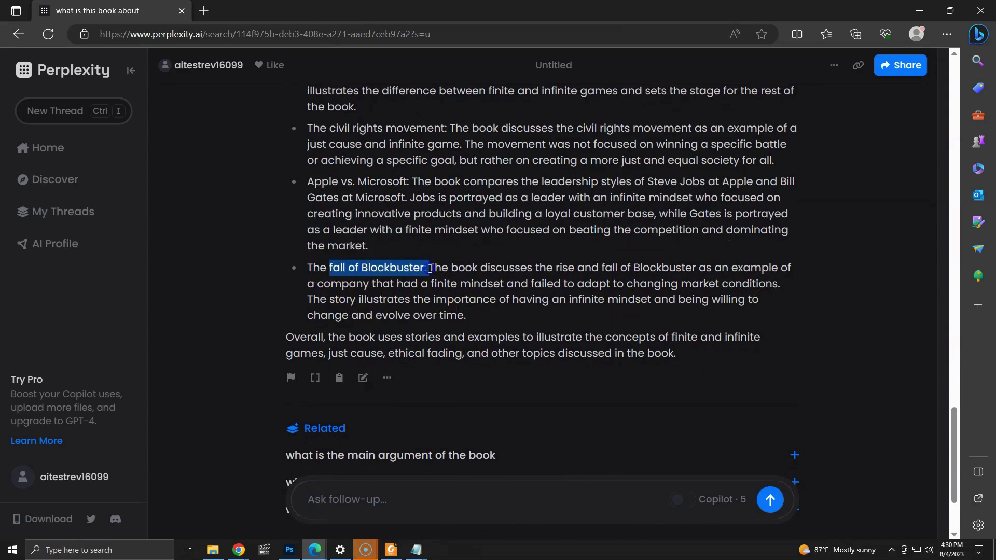
left_click(344, 499)
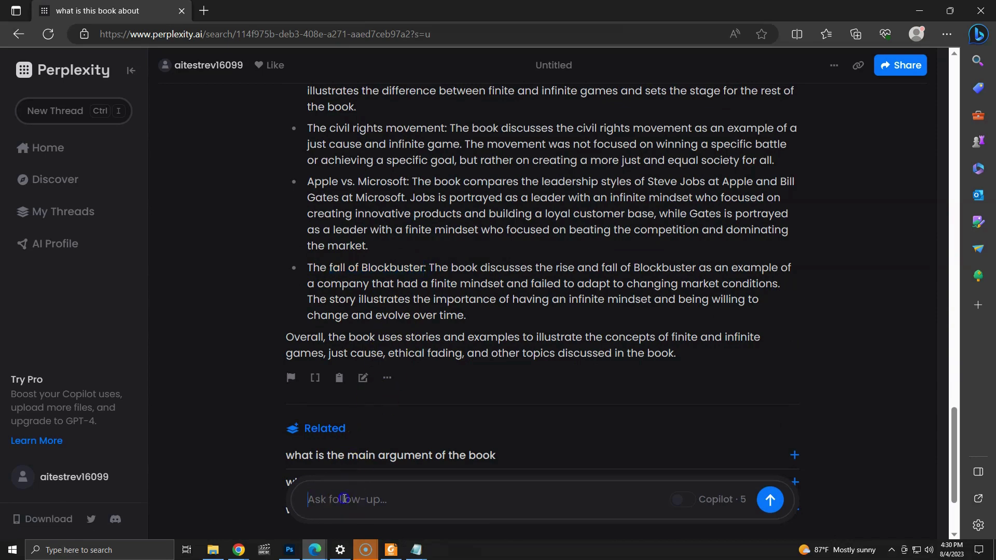
type("what is")
key("ctrl+v")
key("Return")
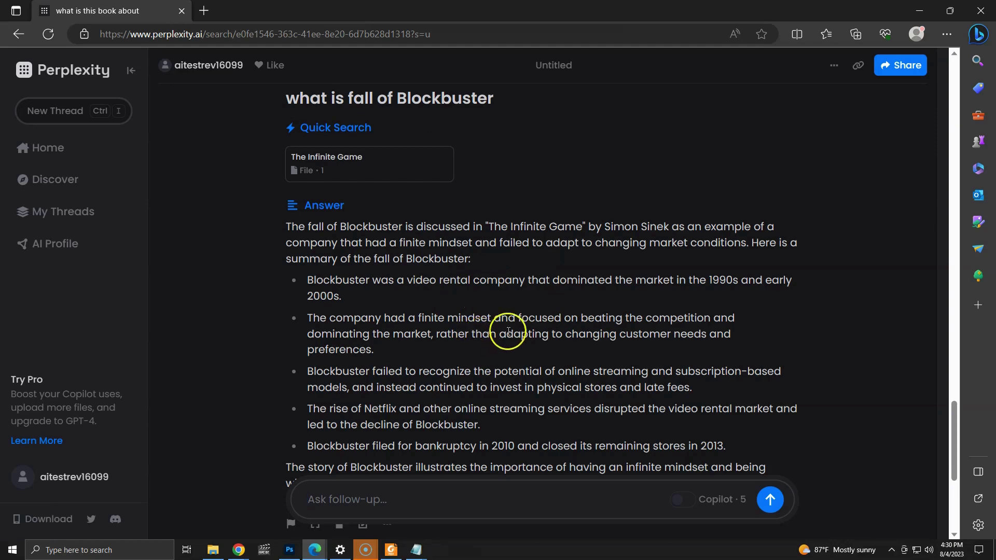
scroll(519, 327, "down", 3)
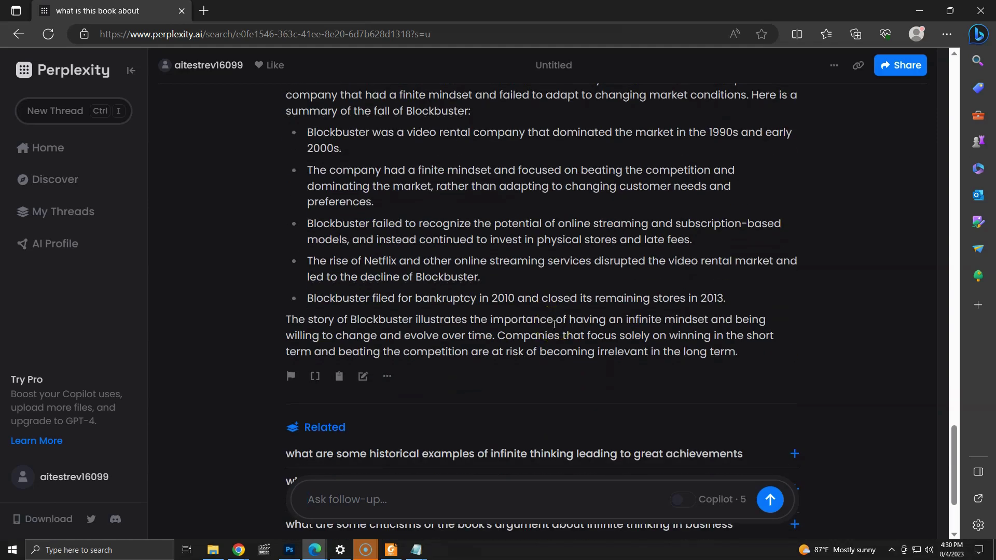
Ask 'give me 10 lessons from this book' and scroll back to the top of the answer
left_click(380, 500)
type("give me 10 l")
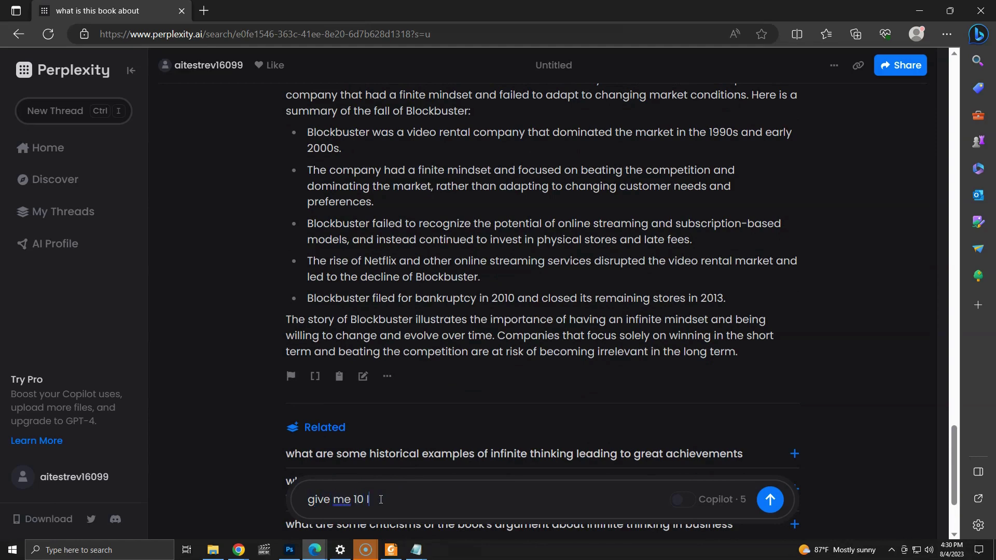
type("essons from this")
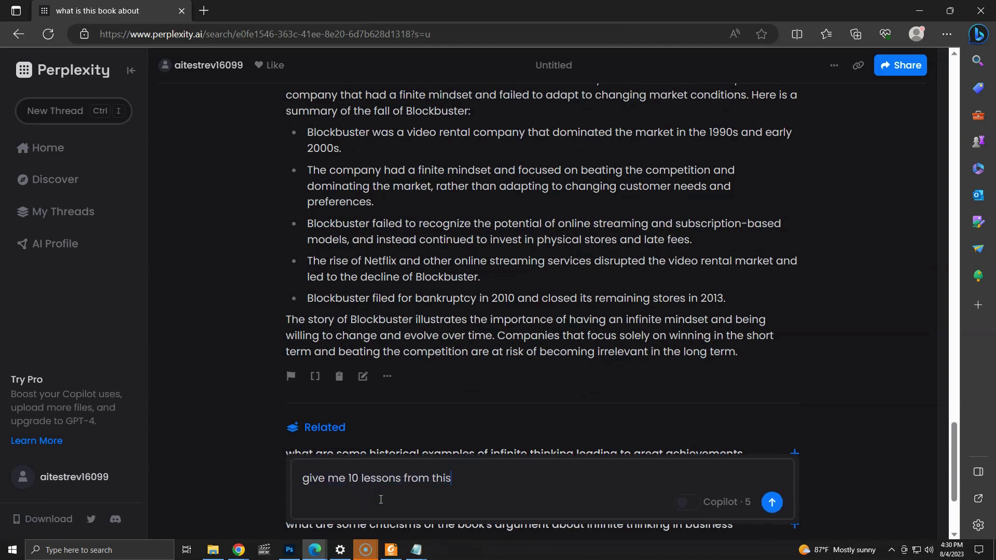
type(" book")
key("Return")
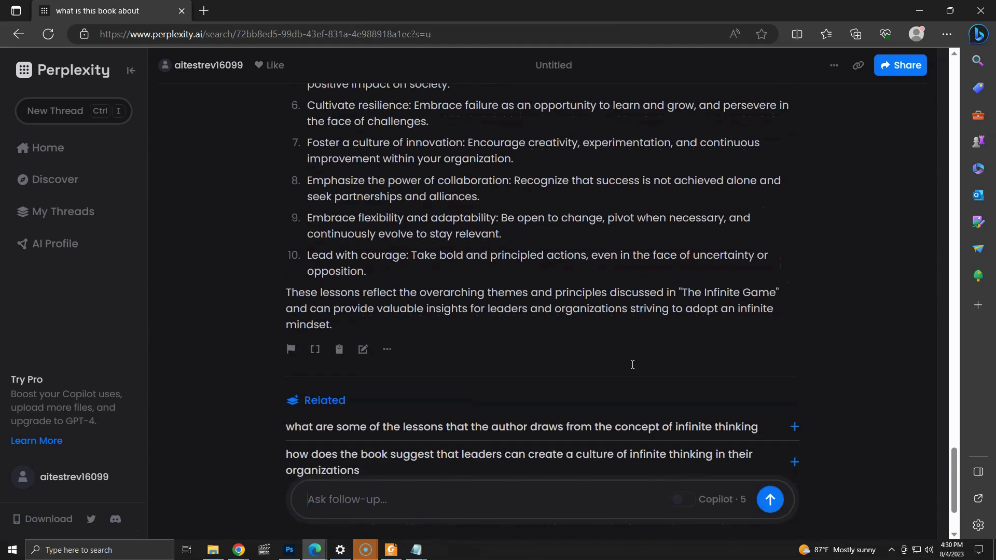
scroll(632, 365, "up", 3)
scroll(631, 364, "up", 5)
left_click(447, 234)
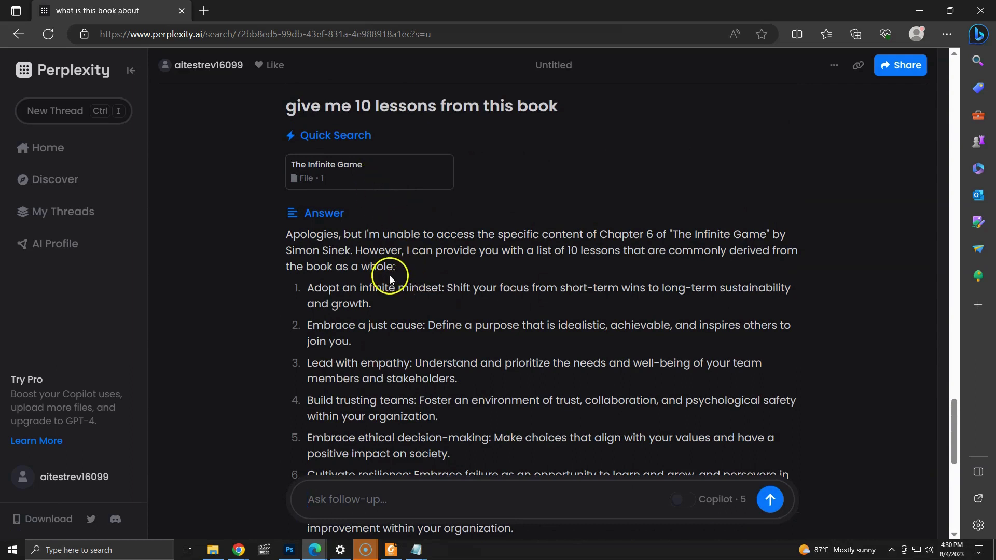
left_click(86, 213)
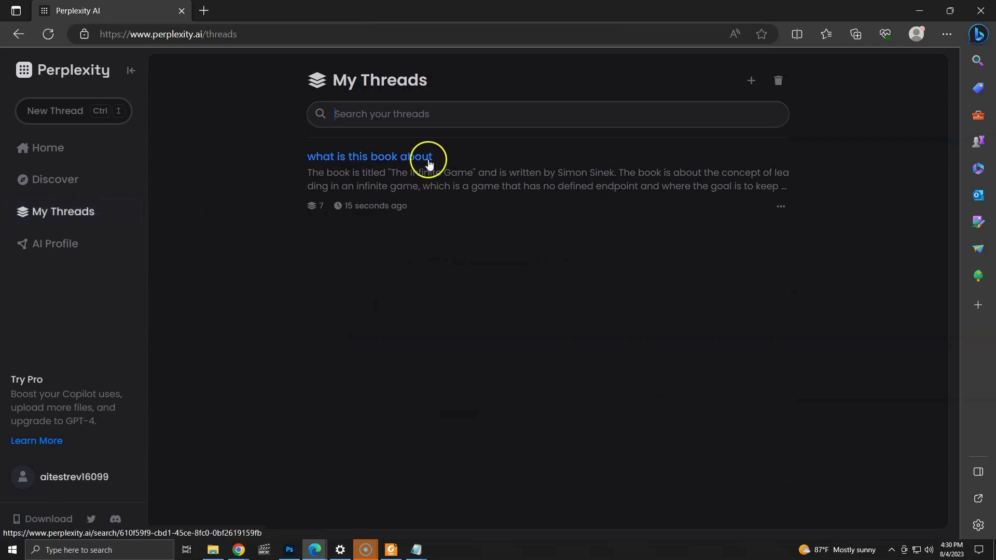
left_click(49, 40)
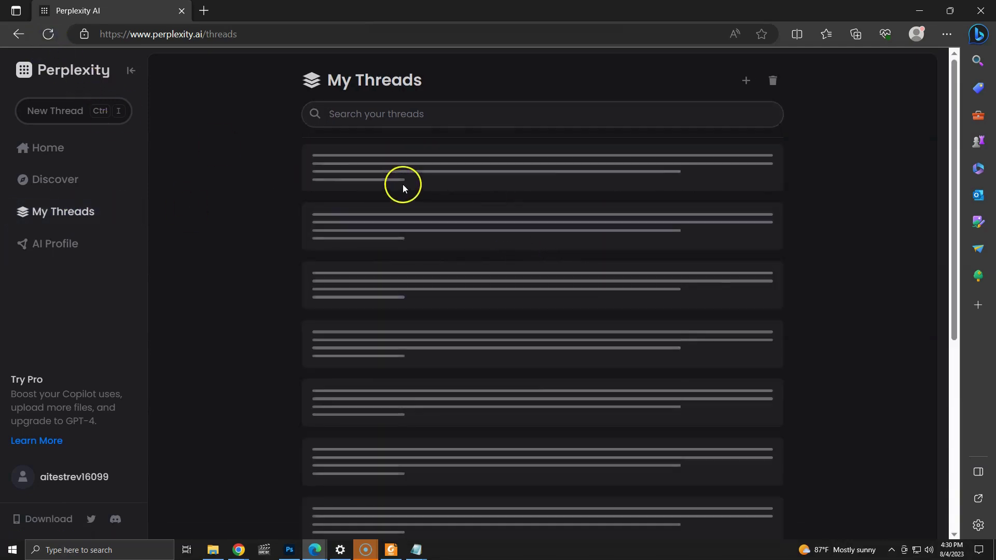
left_click(396, 163)
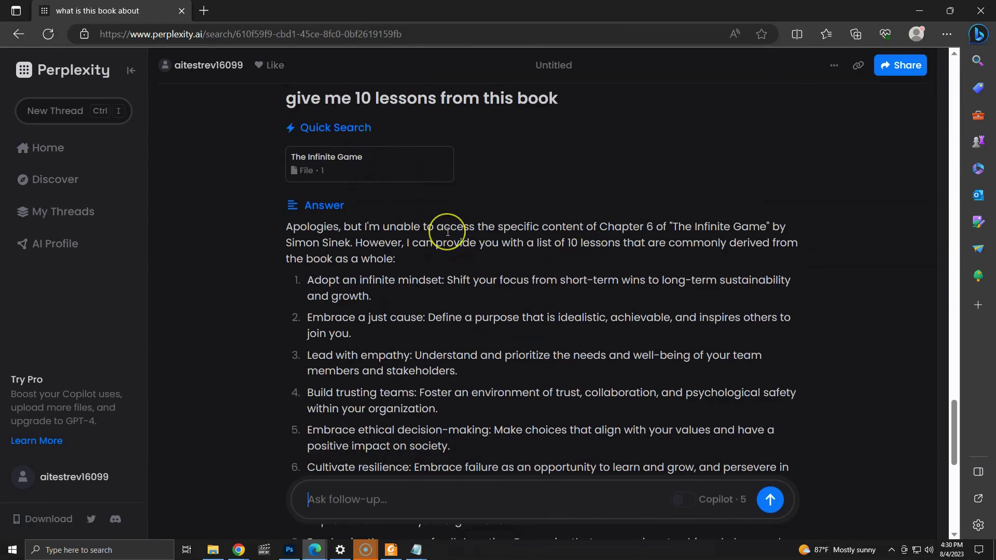
scroll(448, 232, "down", 3)
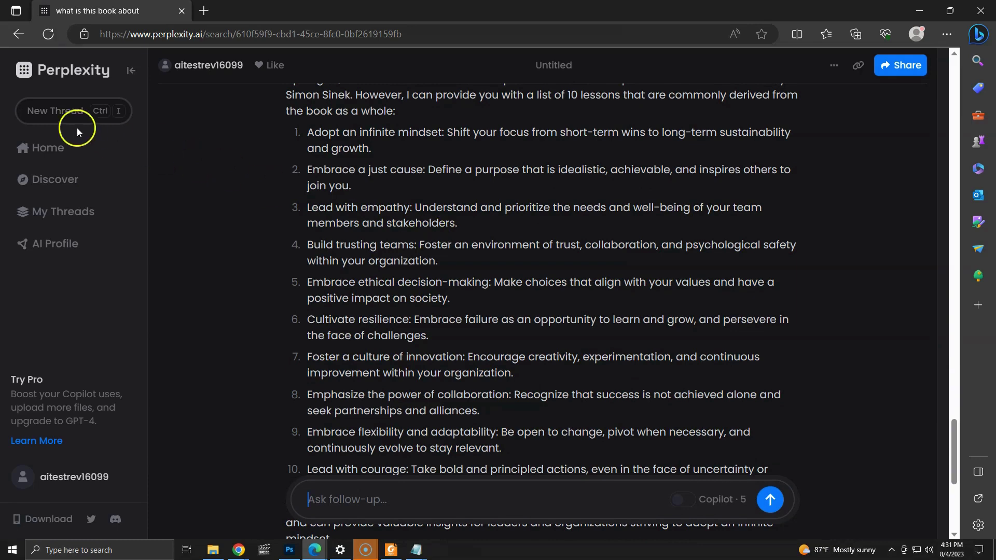
Start a new thread from the sidebar
left_click(67, 111)
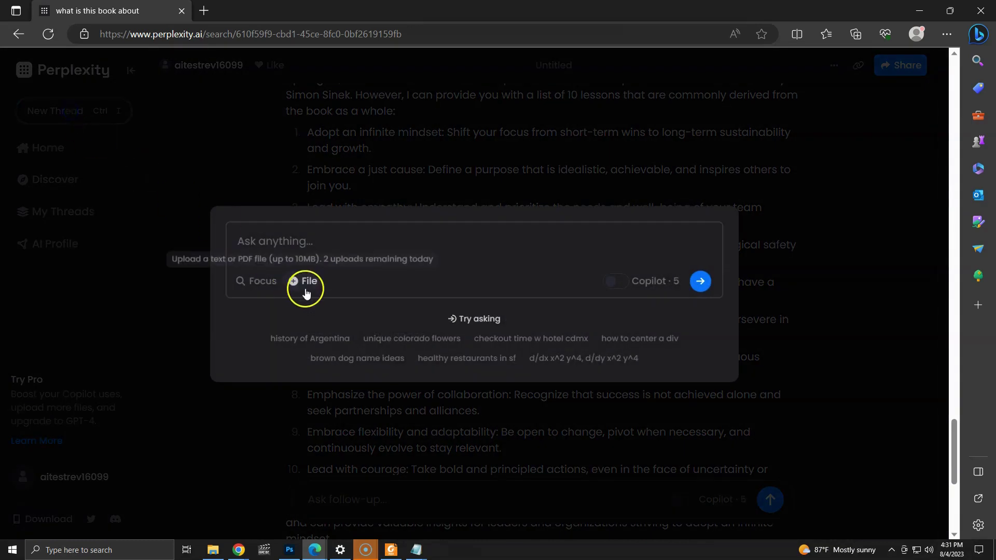